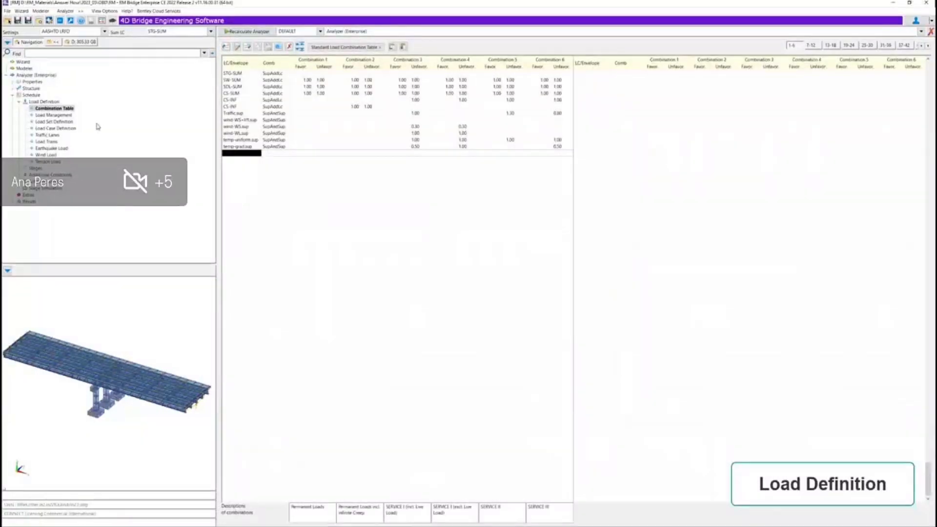
Review the load management entries and the load set definitions of the schedule.
left_click(56, 115)
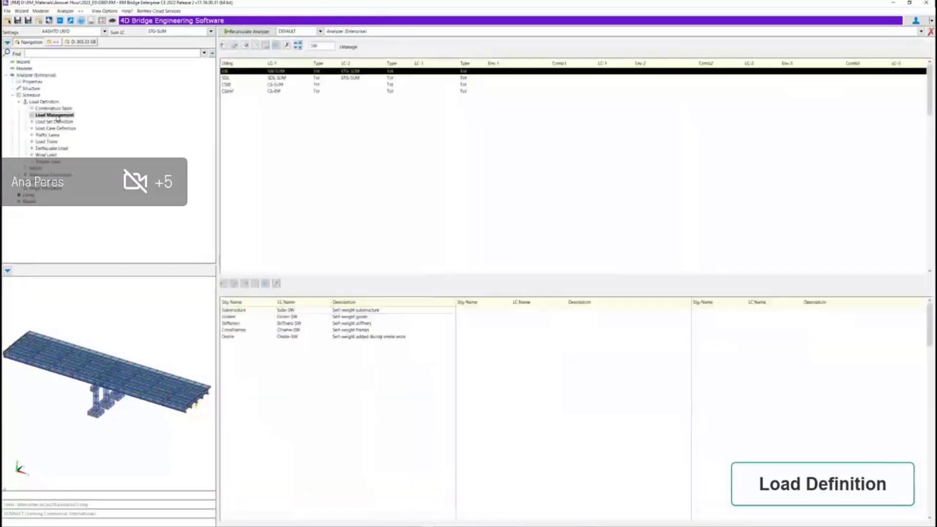
left_click(63, 122)
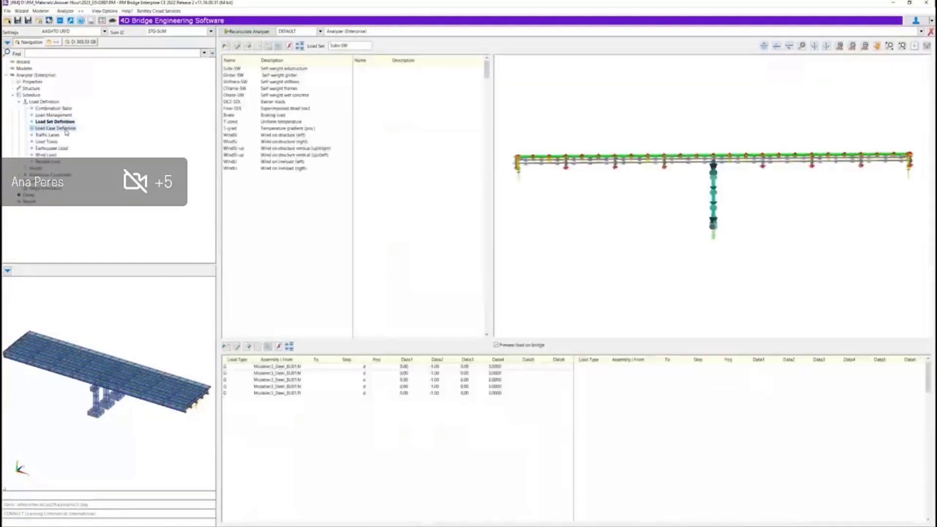
Inspect the load case definitions, previewing the Girder-SW, Stiffeners-SW and DC2-SDL load cases on the bridge.
left_click(65, 129)
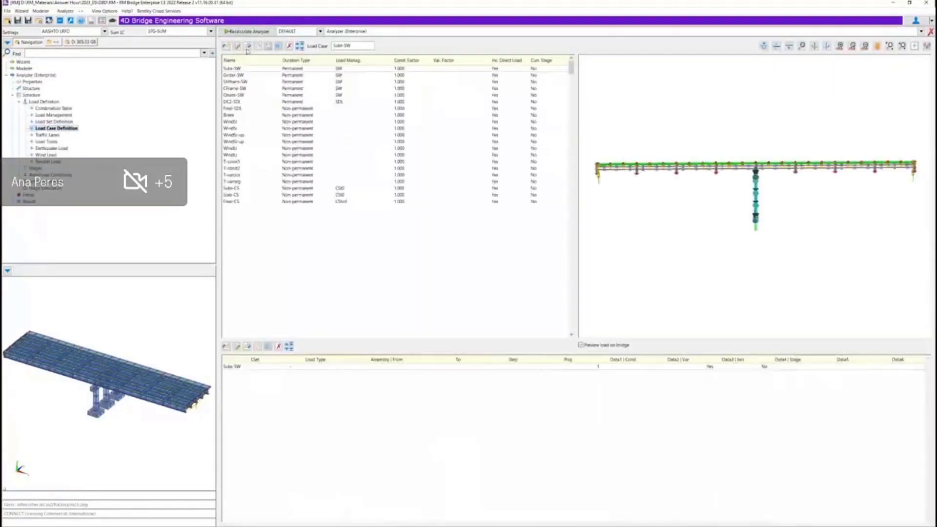
left_click(245, 77)
left_click(248, 367)
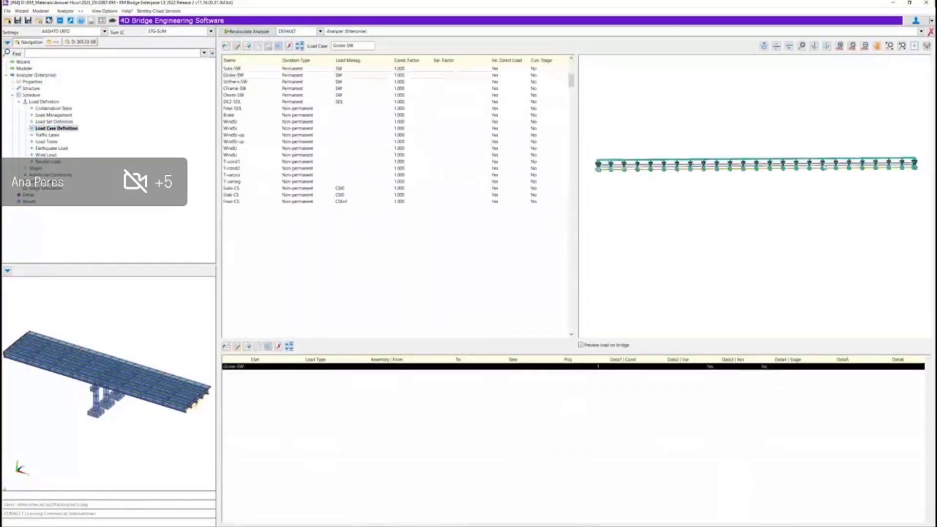
middle_click_drag(802, 193, 750, 247)
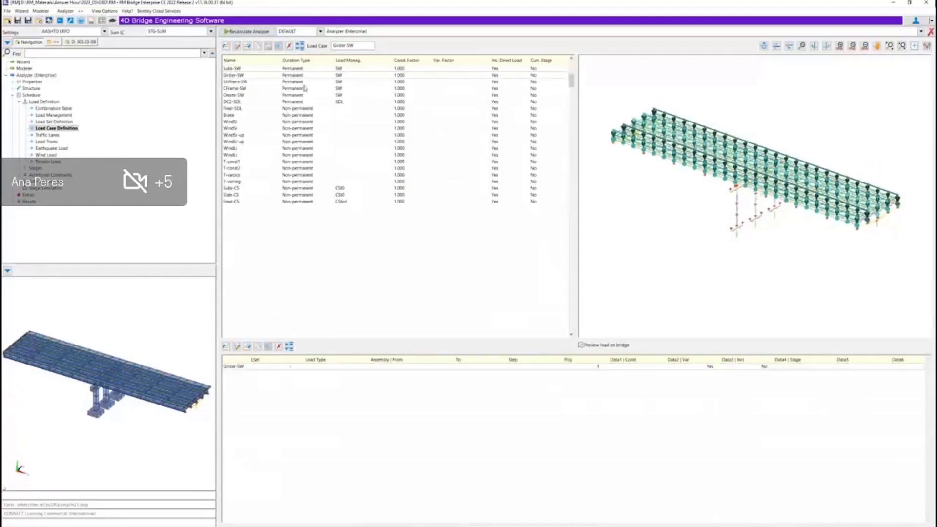
left_click(241, 83)
left_click(238, 102)
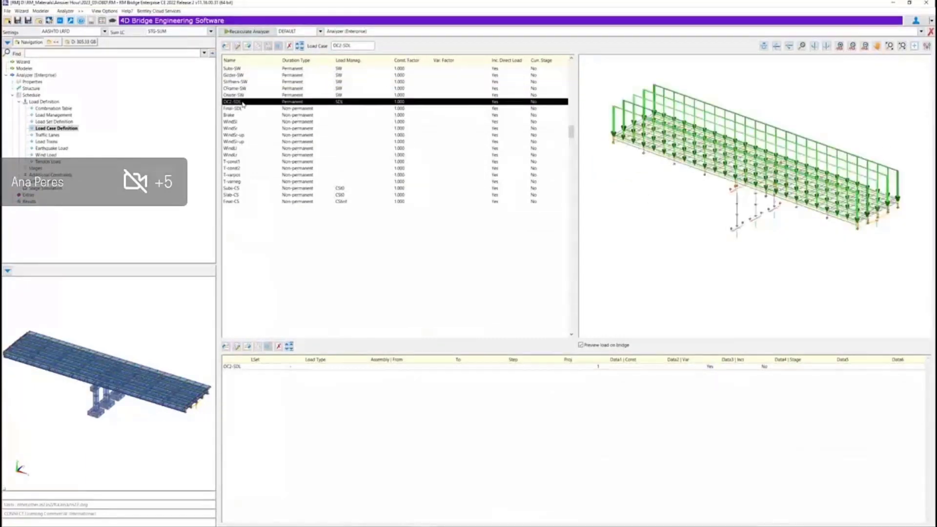
Inspect traffic lanes 1 and 2, displaying each one on the 3D bridge model.
left_click(49, 136)
left_click(268, 290)
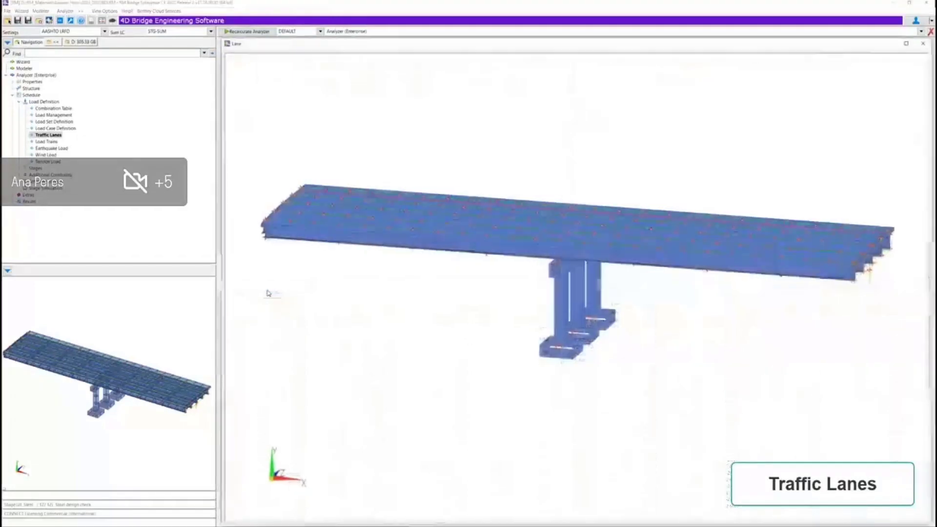
middle_click_drag(602, 165, 512, 272)
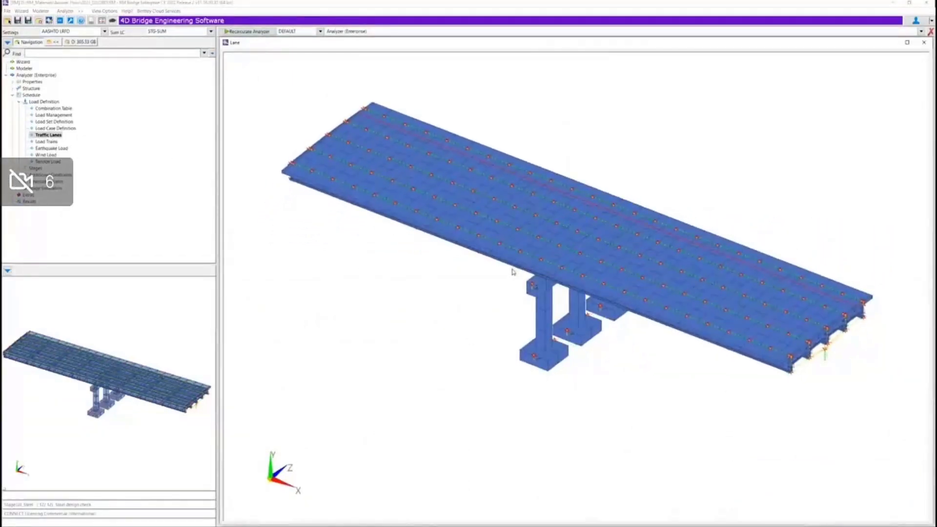
left_click(923, 43)
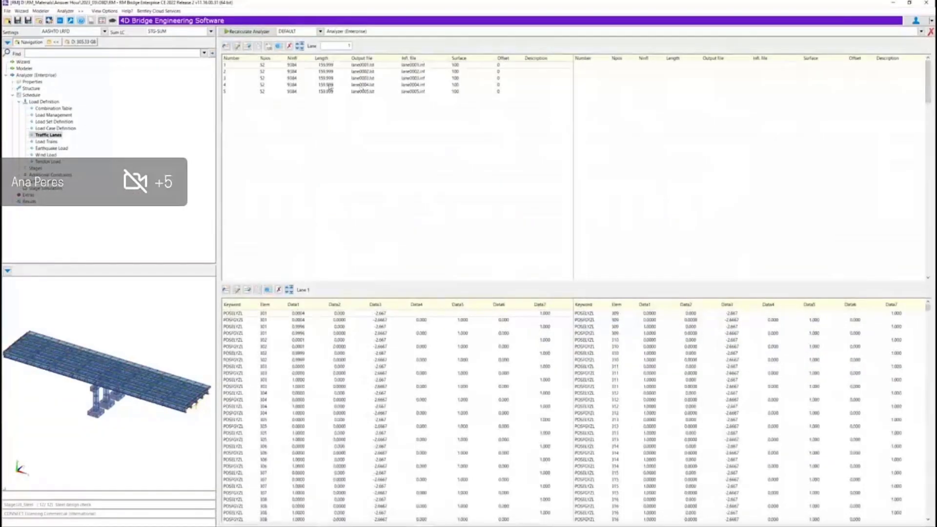
left_click(227, 71)
left_click(267, 290)
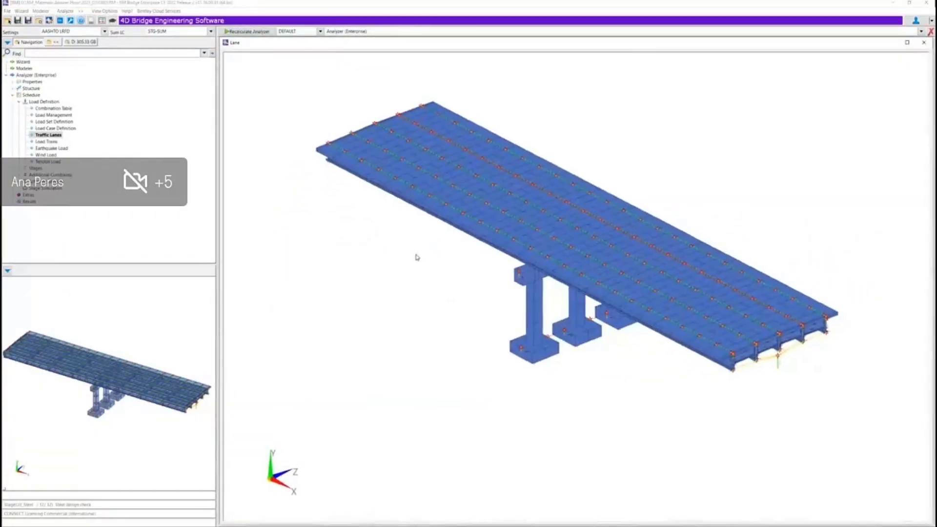
left_click(924, 43)
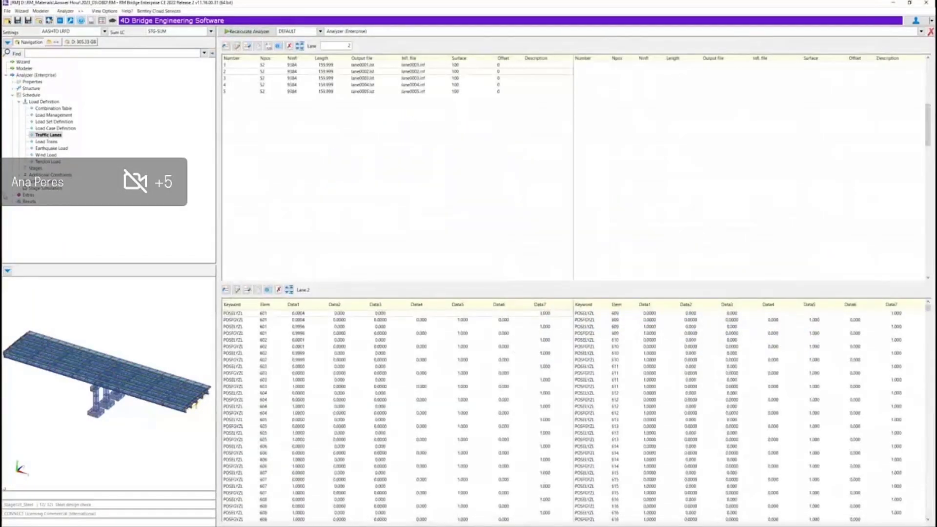
Inspect the load diagrams of load trains 100 and 101.
left_click(49, 142)
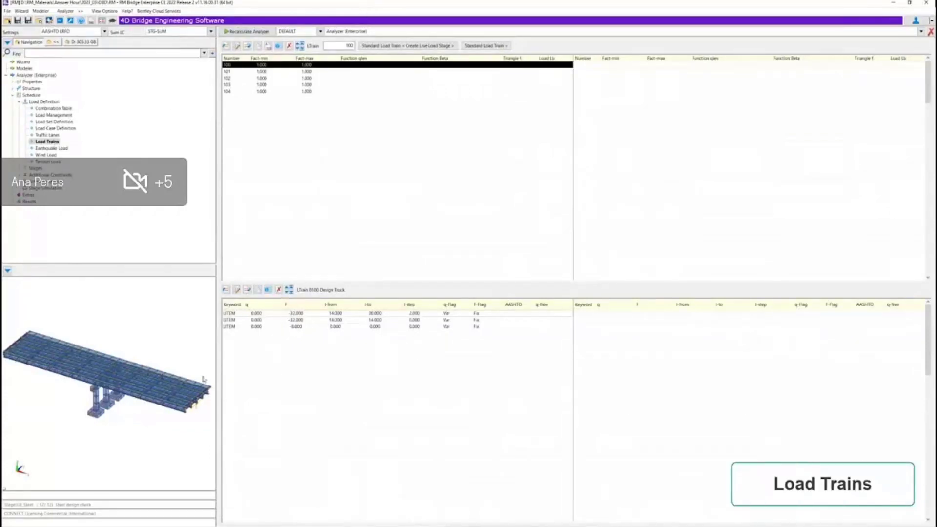
left_click(268, 290)
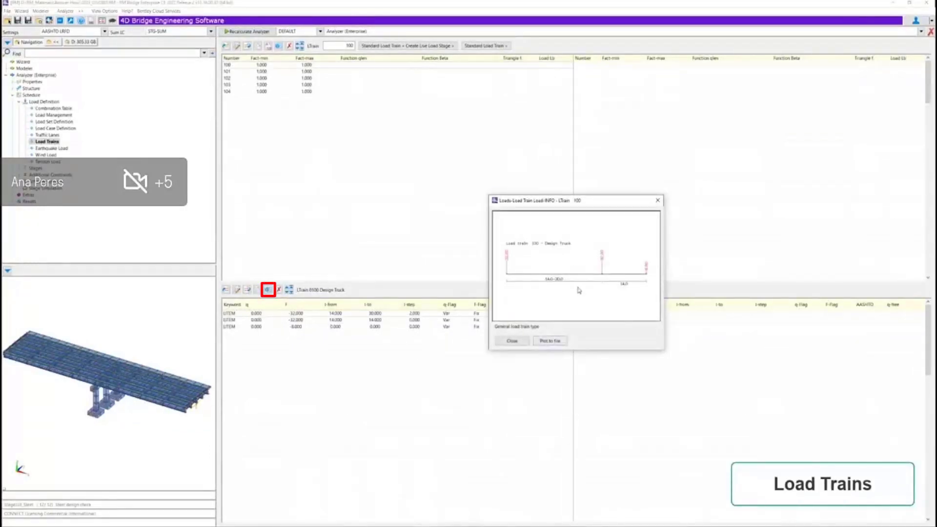
left_click(658, 200)
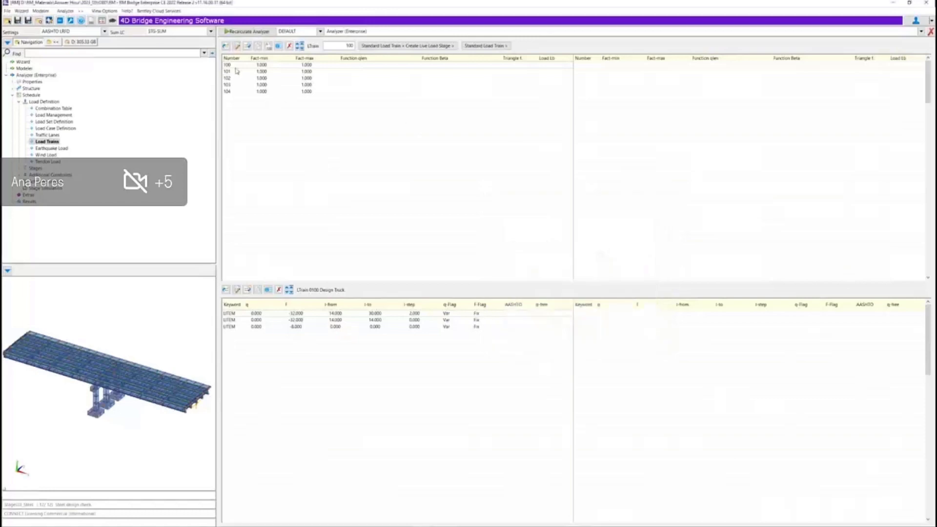
left_click(233, 71)
left_click(268, 290)
left_click(658, 200)
Inspect the load diagrams of load trains 102, 103 and 104.
left_click(232, 78)
left_click(268, 290)
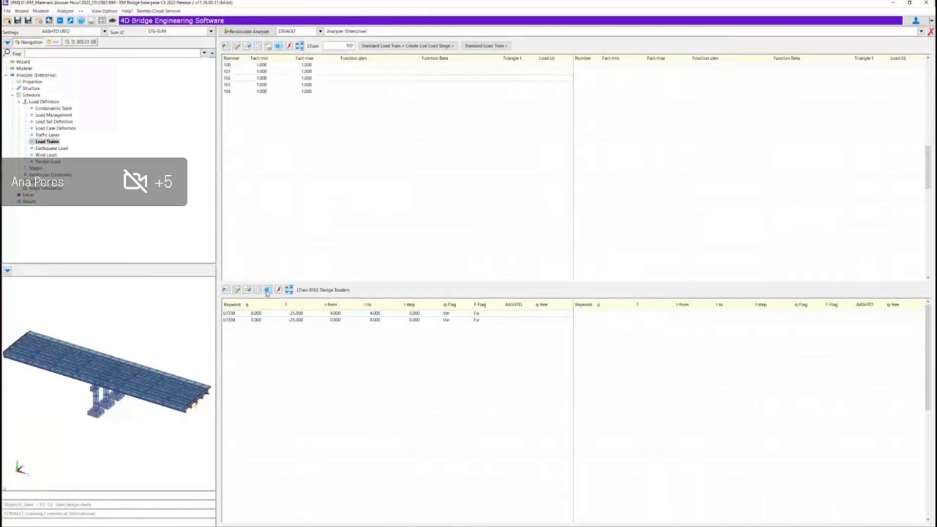
left_click(658, 201)
left_click(232, 84)
left_click(268, 290)
left_click(657, 200)
left_click(232, 91)
left_click(268, 290)
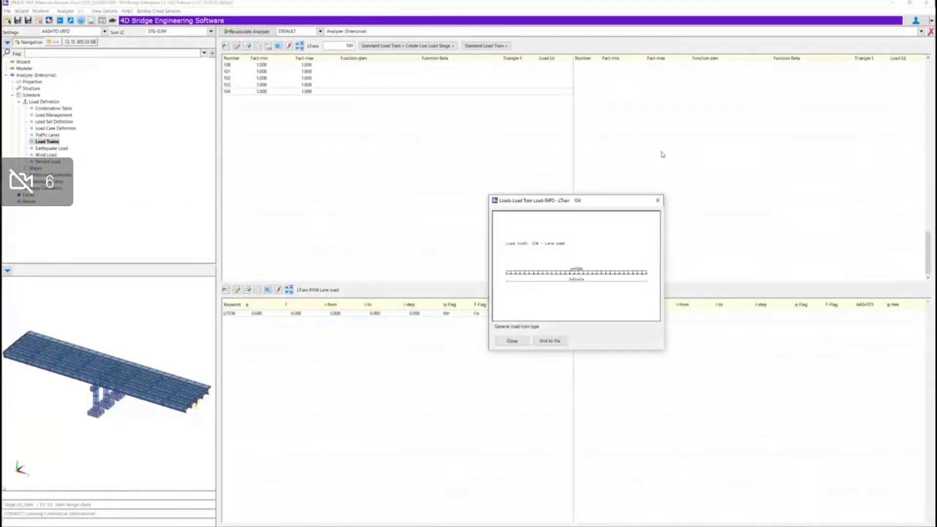
left_click(657, 201)
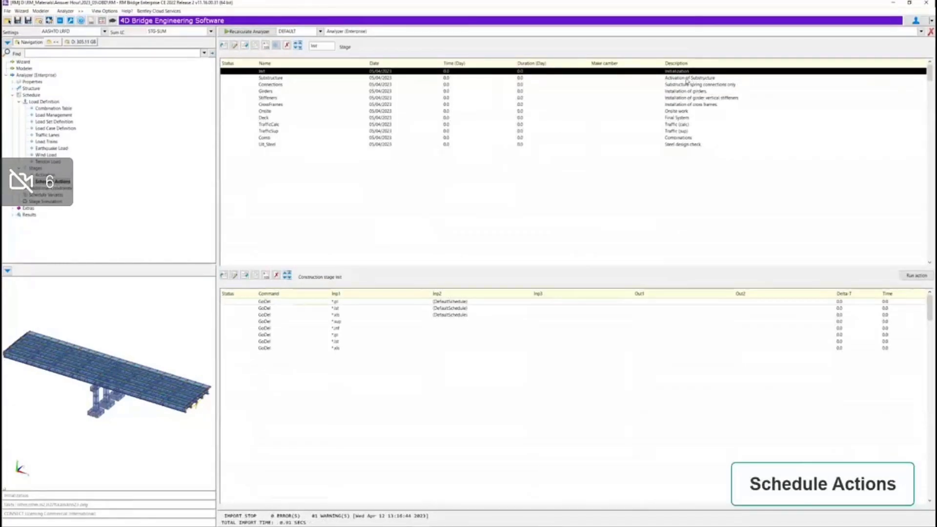
Examine the schedule actions of the construction stages from Substructure through to the Ult_Steel design check.
left_click(687, 78)
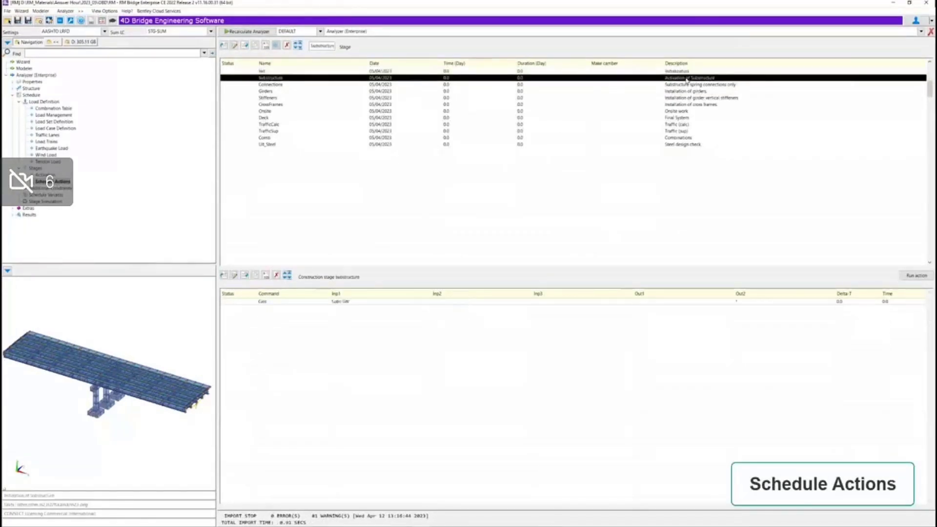
left_click(291, 86)
left_click(293, 92)
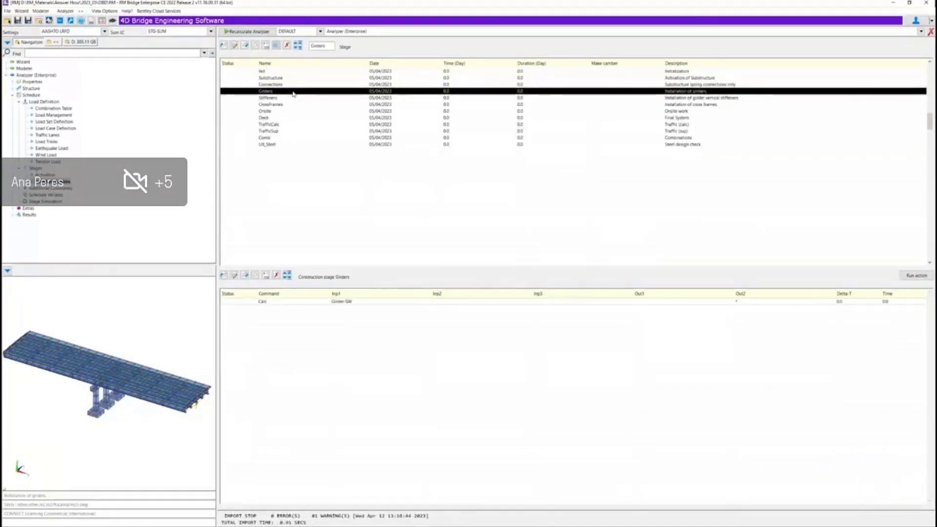
left_click(294, 98)
left_click(294, 111)
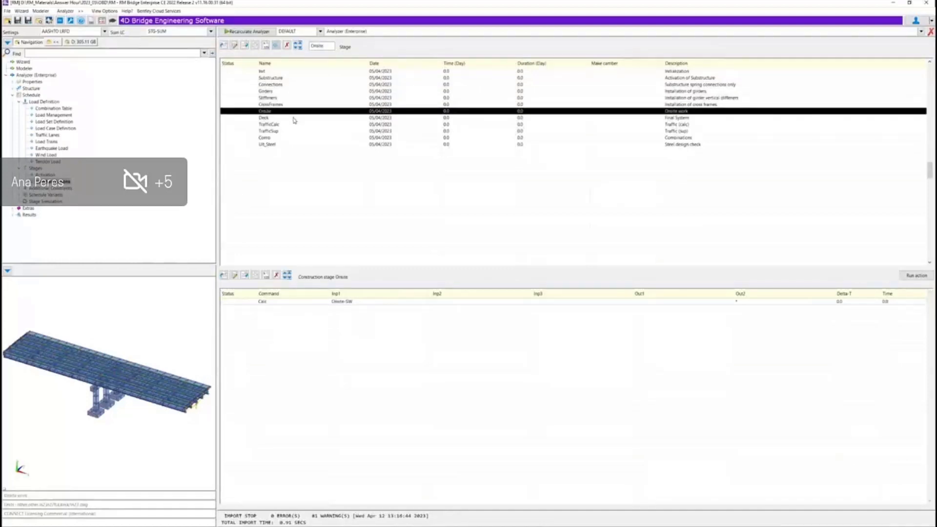
left_click(294, 118)
left_click(294, 124)
left_click(293, 131)
left_click(292, 138)
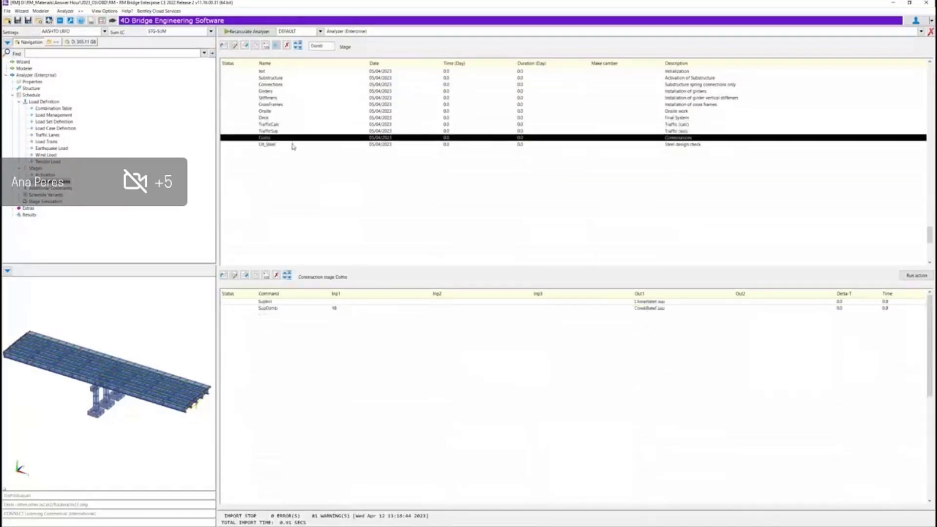
left_click(292, 145)
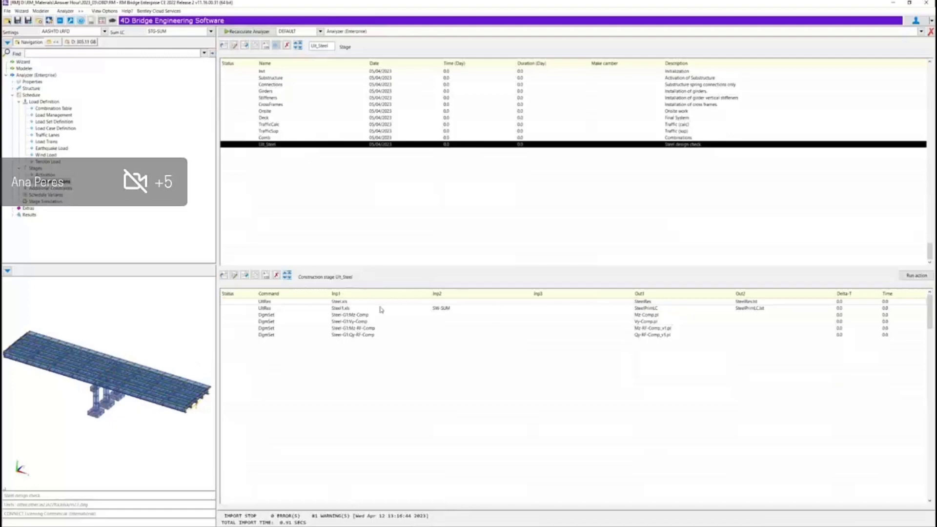
Review the settings of the two UltRes actions in the Ult_Steel stage, for Steel.xls and Steel1.xls.
left_click(268, 303)
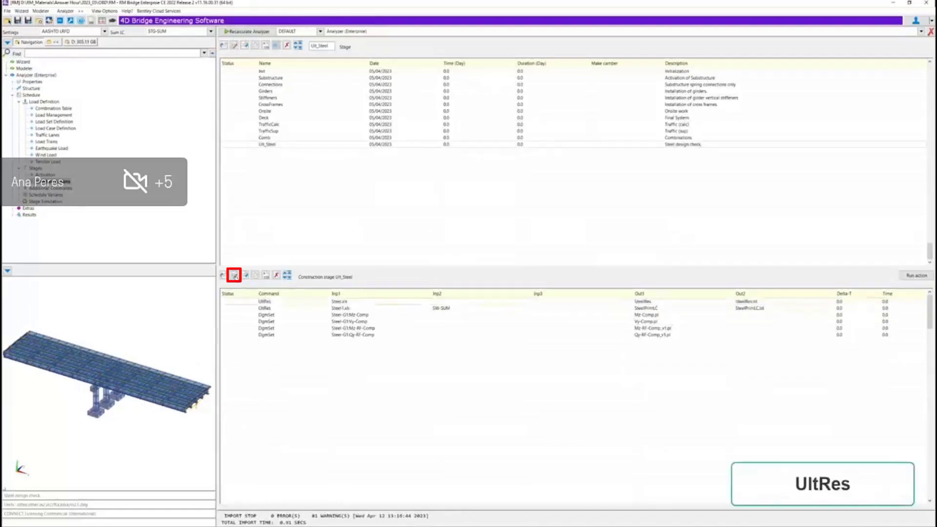
left_click(235, 276)
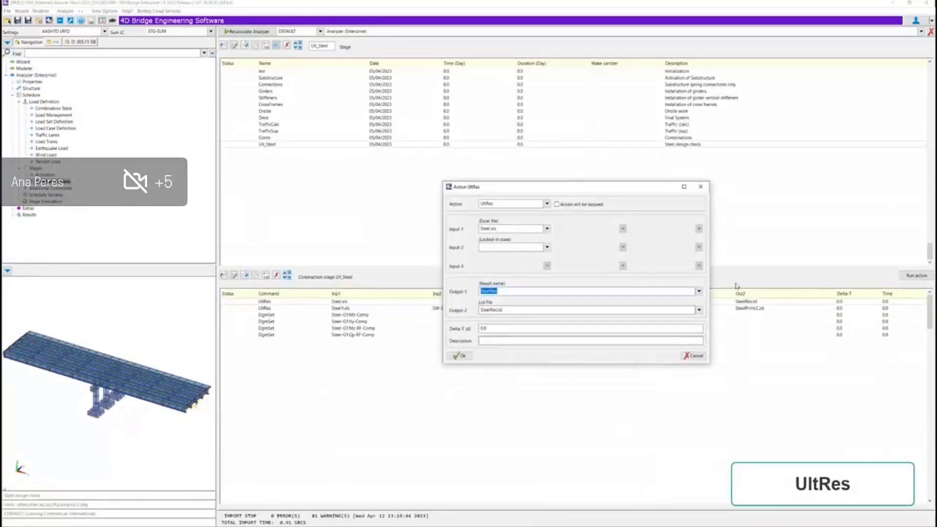
left_click(456, 357)
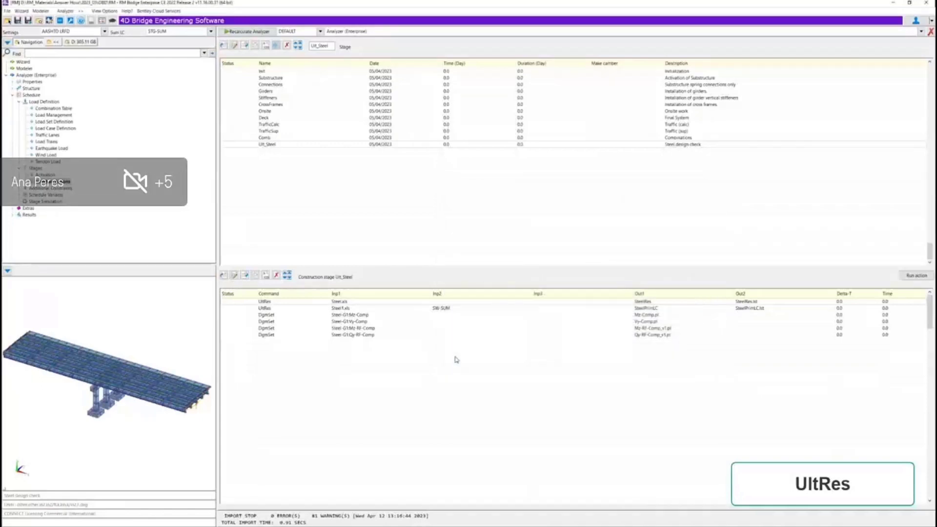
left_click(262, 309)
left_click(234, 276)
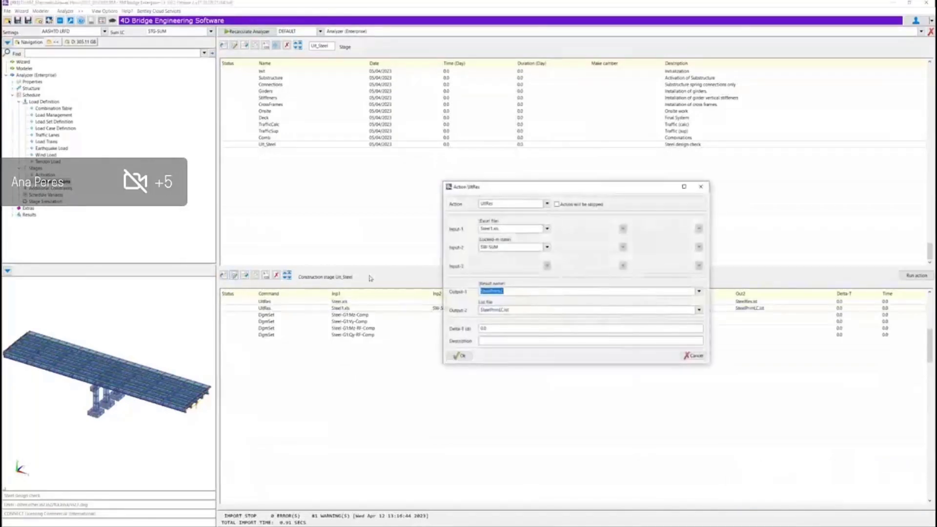
left_click(458, 356)
Recalculate the analyzer model with the current recalculation settings.
left_click(246, 31)
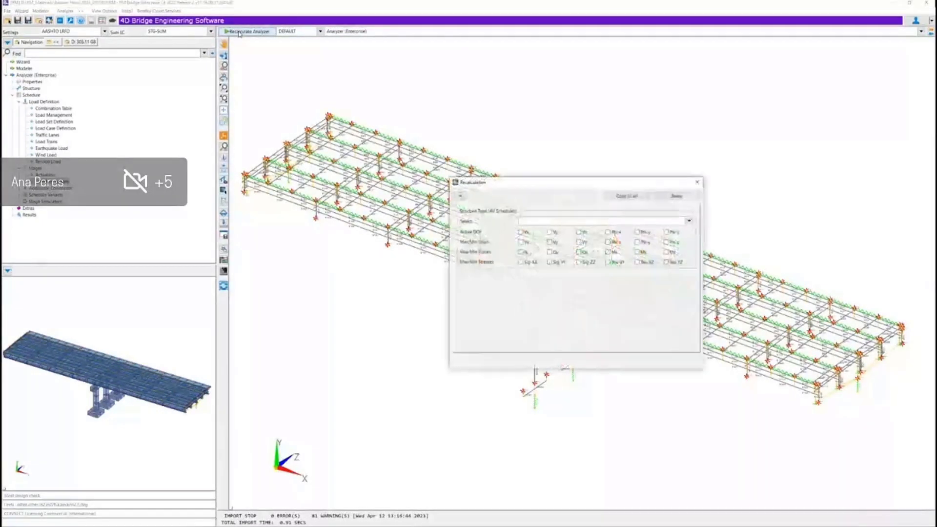
left_click(466, 360)
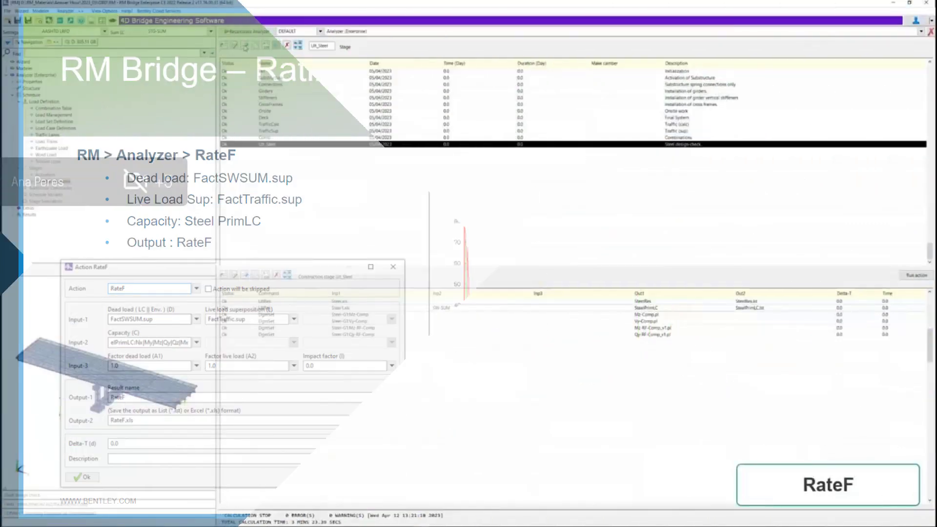
Create a new stage named RateF with the description "Rating Factor" after the Ult_Steel stage.
type("RateF")
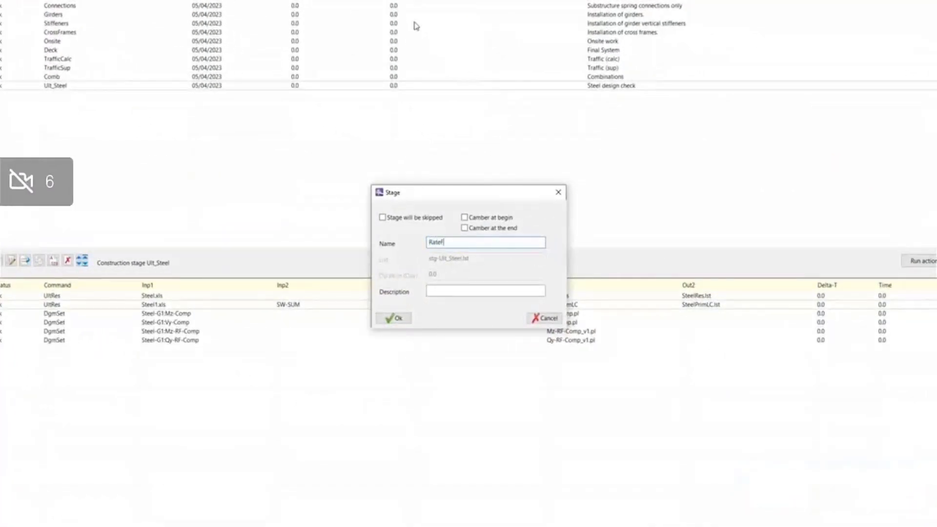
left_click(447, 293)
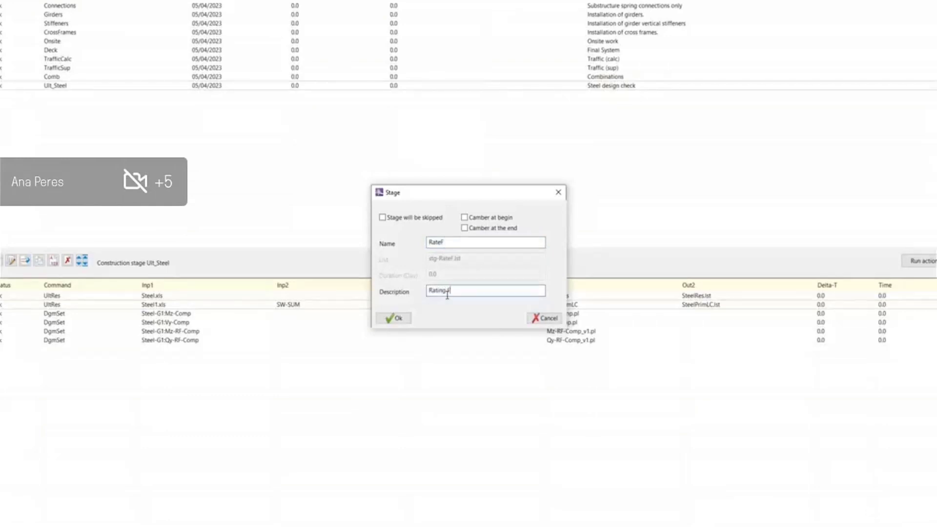
type("or")
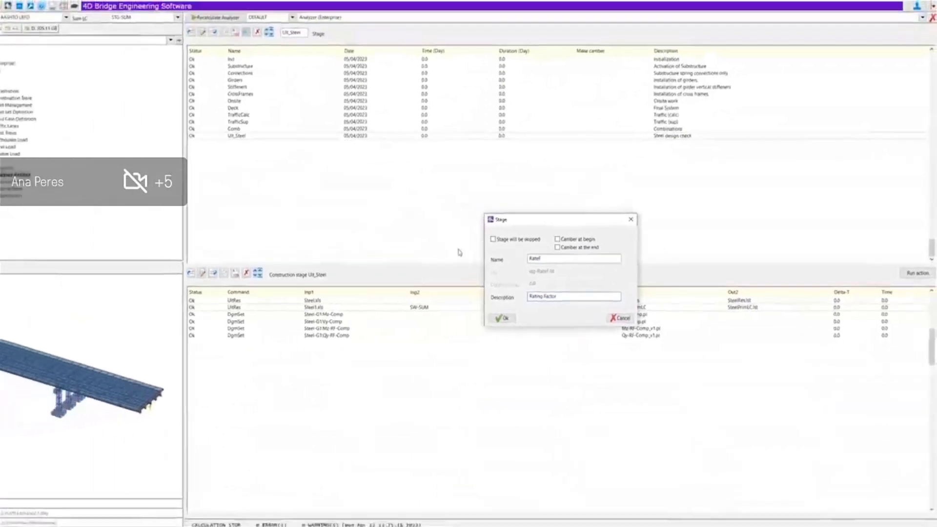
key("Return")
Add a RateF rating factors action to the RateF stage with dead load FactSWSUM.sup and live load superposition FactTraffic.sup.
left_click(277, 154)
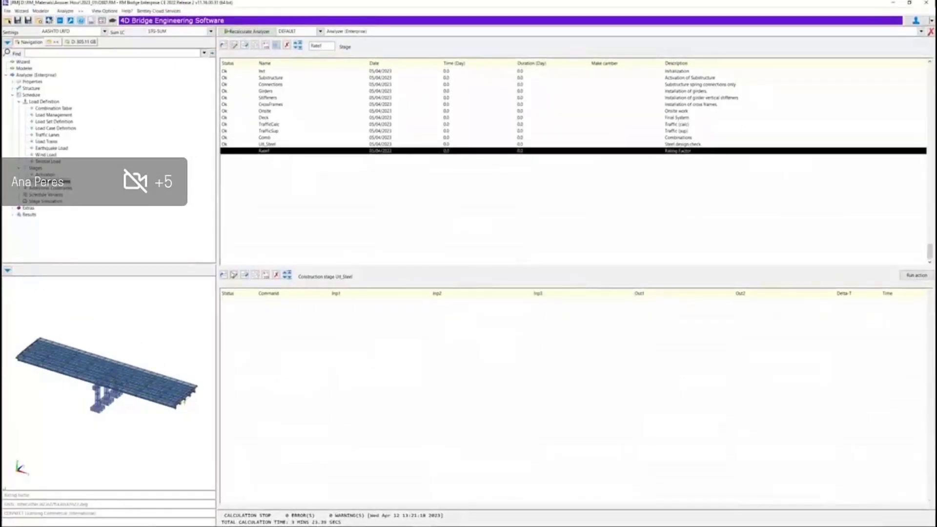
left_click(245, 275)
left_click(37, 232)
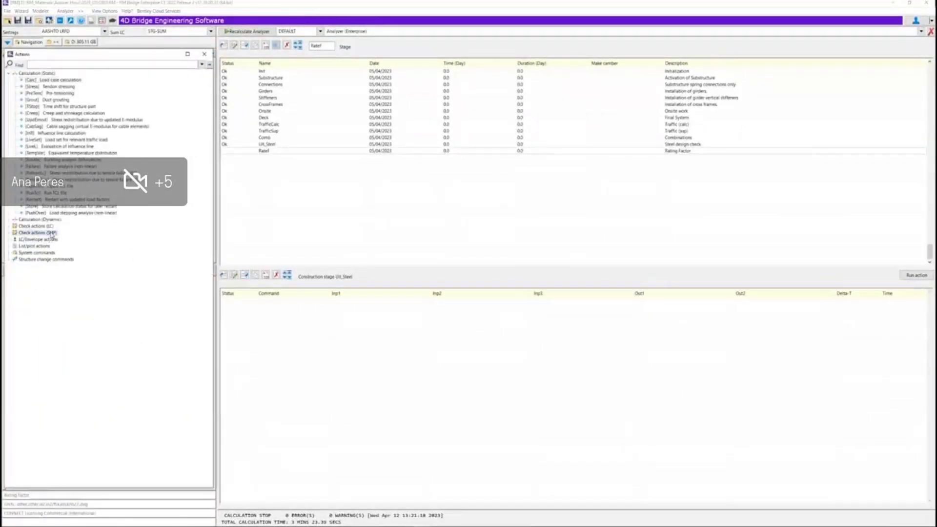
double_click(28, 235)
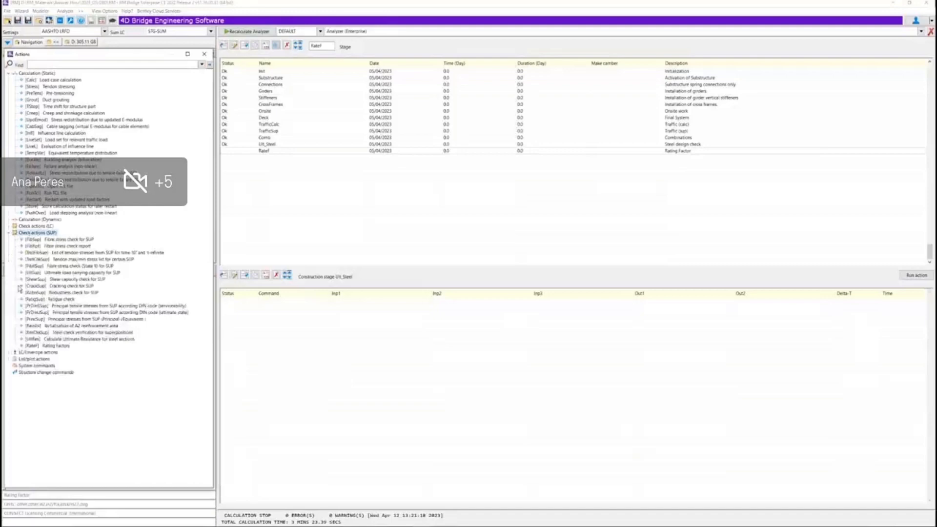
double_click(57, 347)
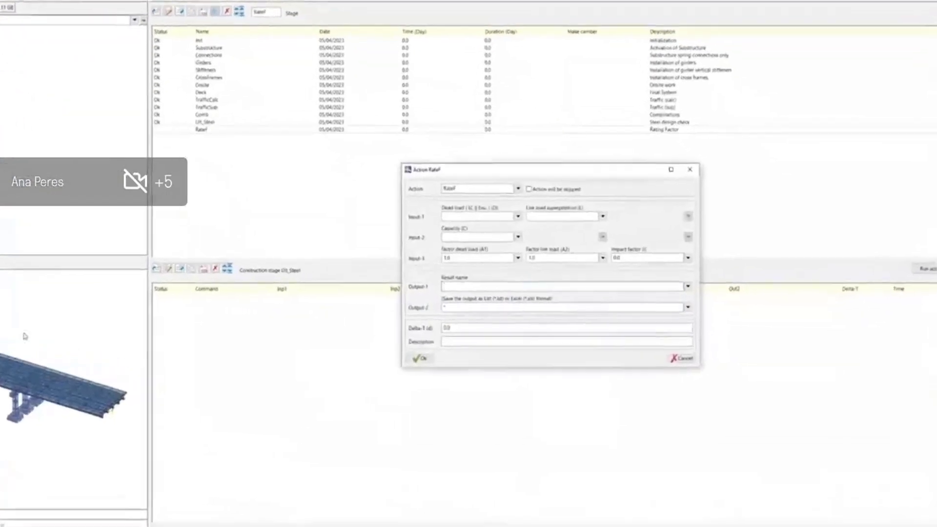
left_click(464, 195)
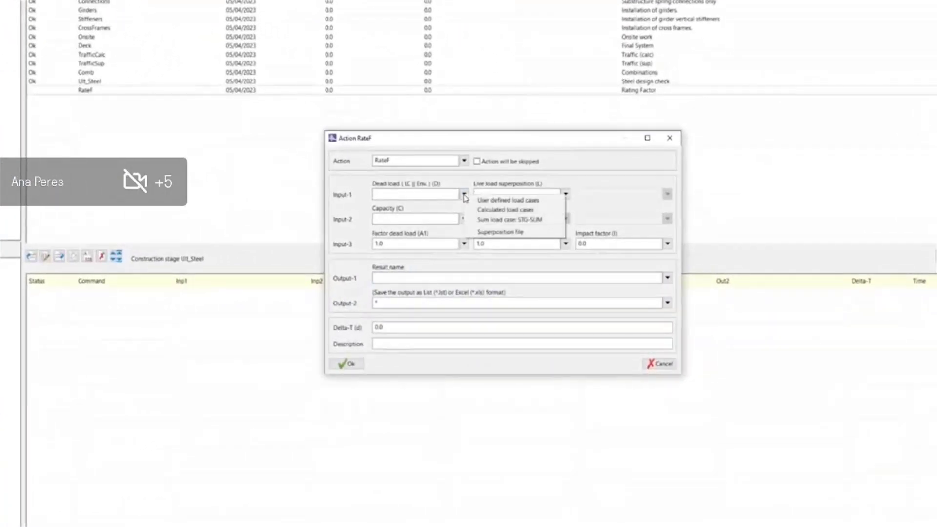
left_click(502, 231)
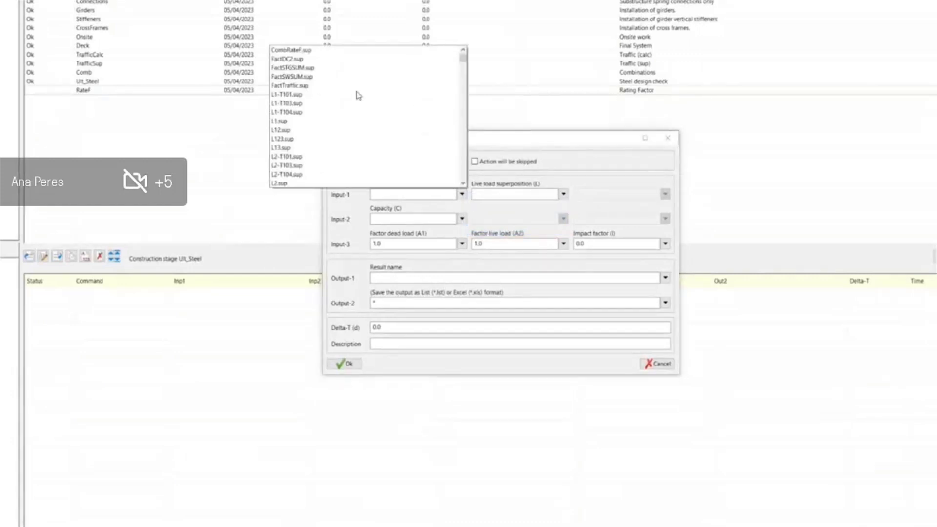
left_click(298, 82)
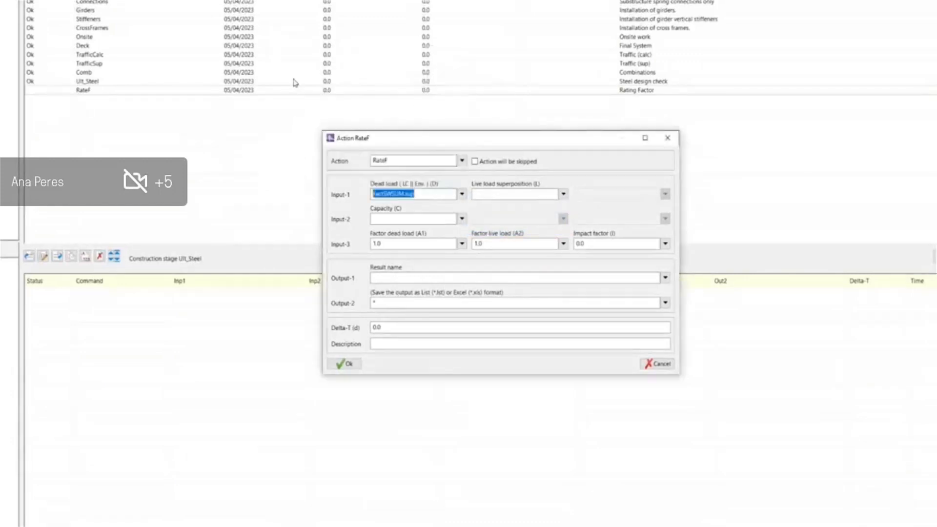
left_click(565, 195)
left_click(556, 285)
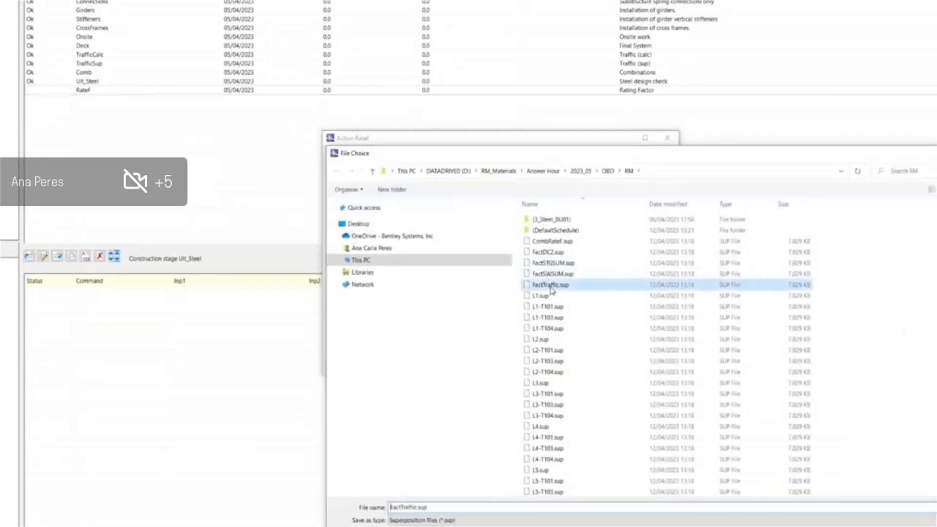
left_click(890, 519)
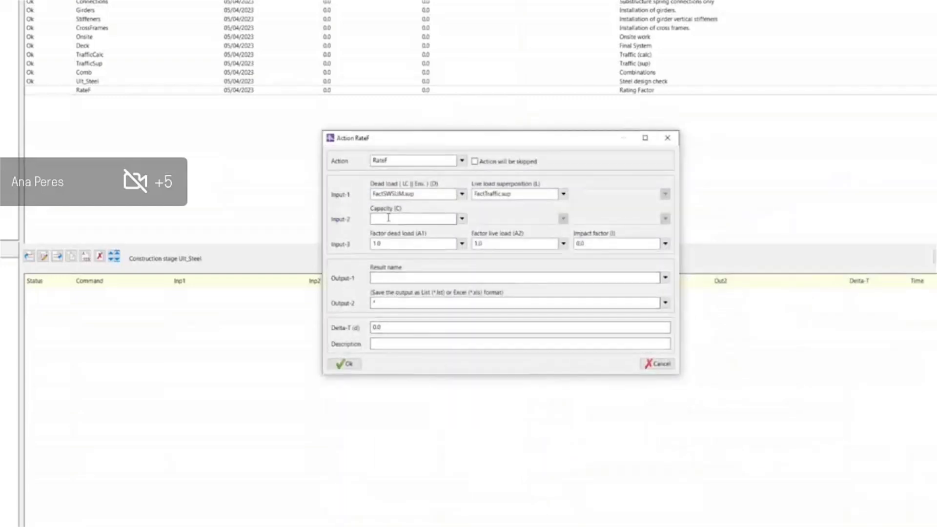
Set the rating action's capacity to all resistance components of SteelPrimLC.
left_click(463, 219)
left_click(393, 292)
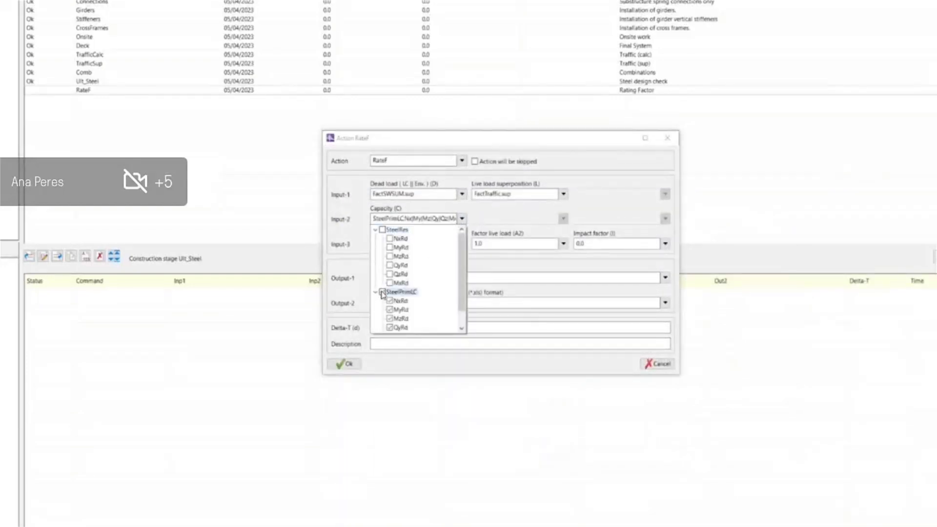
left_click(605, 244)
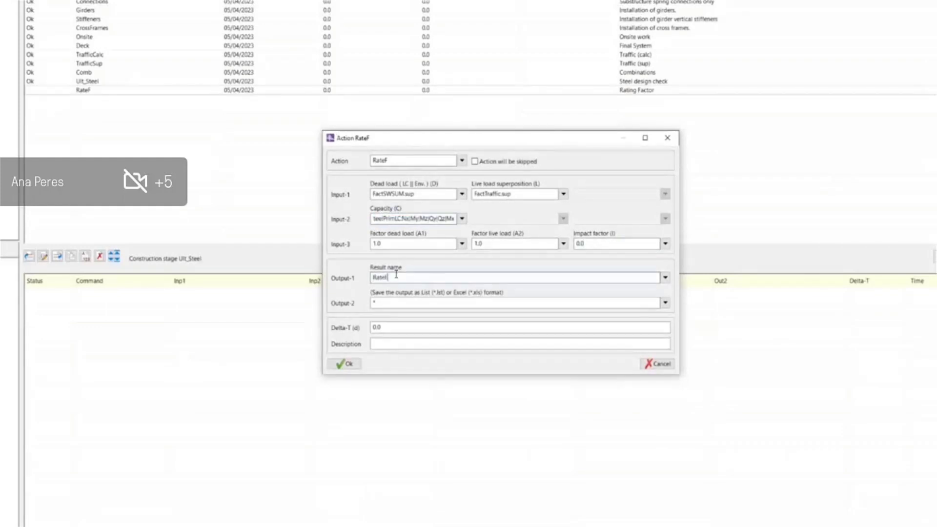
Name the rating result RateF, set its output file to RateF.xls, and save the action.
left_click_drag(396, 276, 324, 273)
key("Tab")
type("RateF")
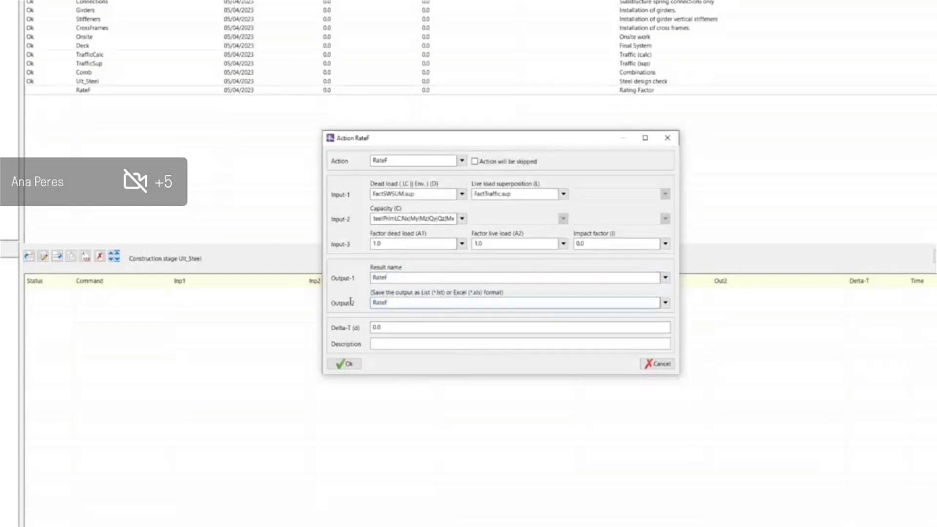
type(".xls")
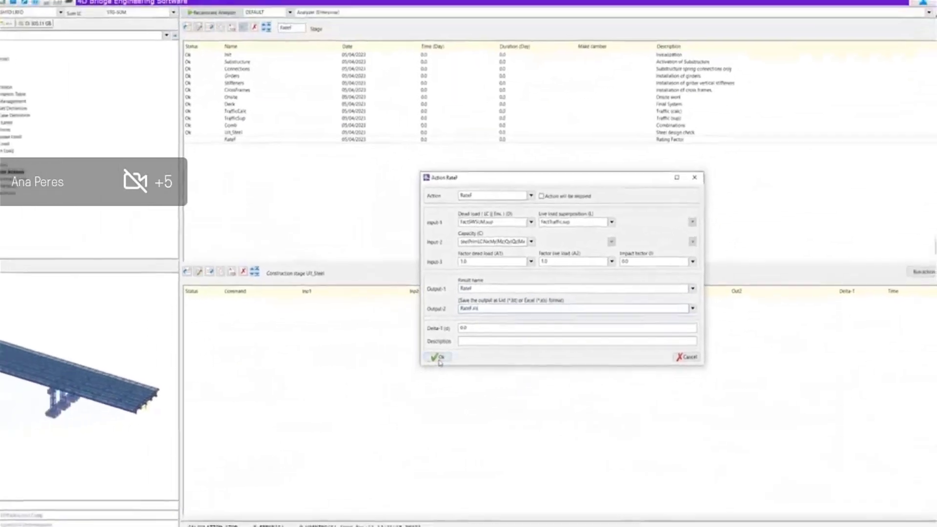
left_click(348, 364)
Add a DgmSet diagram plot action using the RmSet LRateMzComp and the plot file LRateMzComp.pl.
double_click(48, 221)
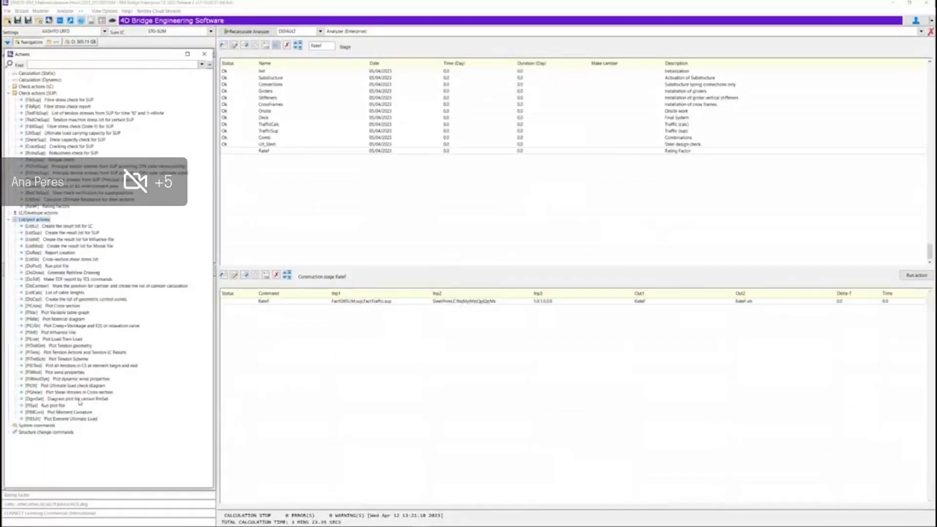
double_click(81, 401)
double_click(555, 230)
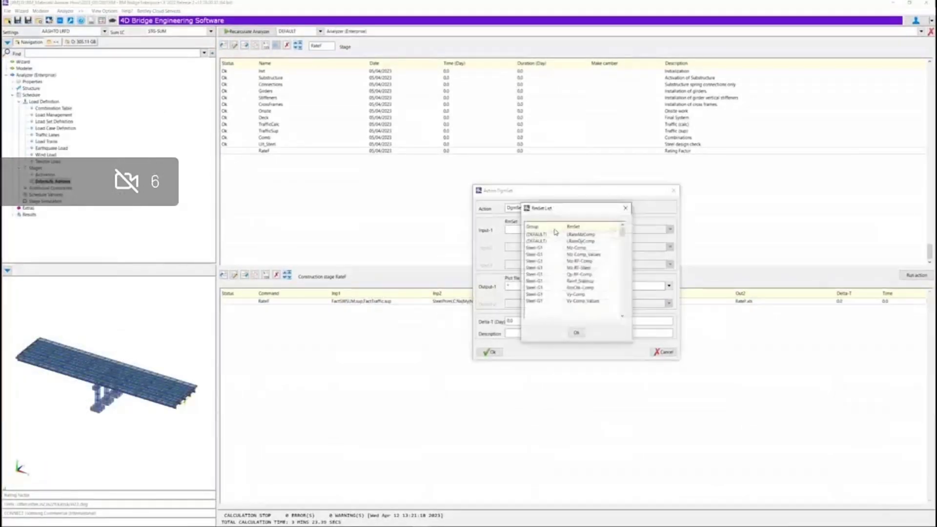
left_click(555, 234)
left_click(576, 333)
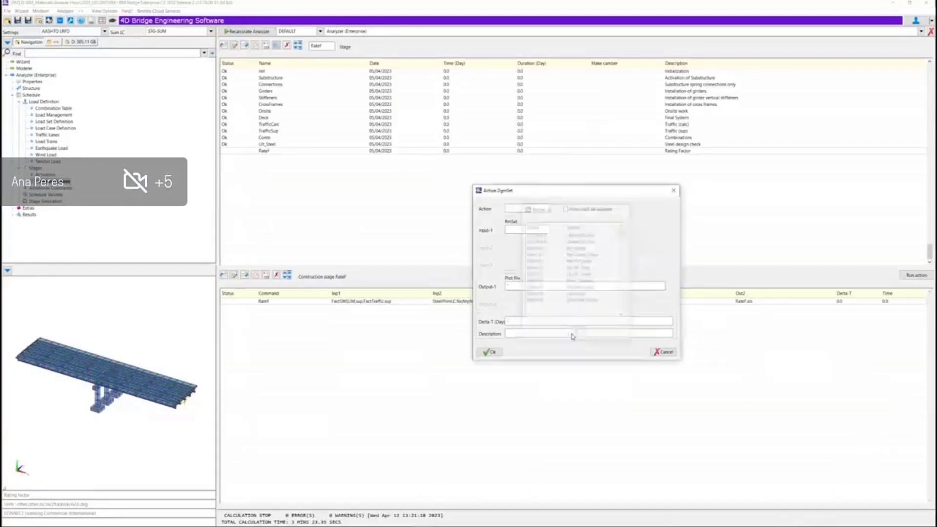
key("ctrl+c")
left_click_drag(519, 286, 506, 287)
key("ctrl+v")
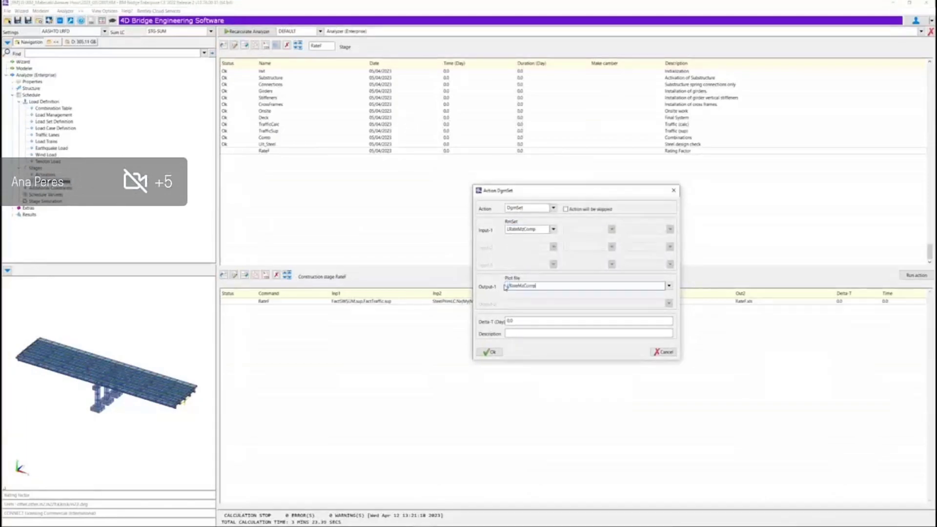
type(".pl")
left_click(490, 352)
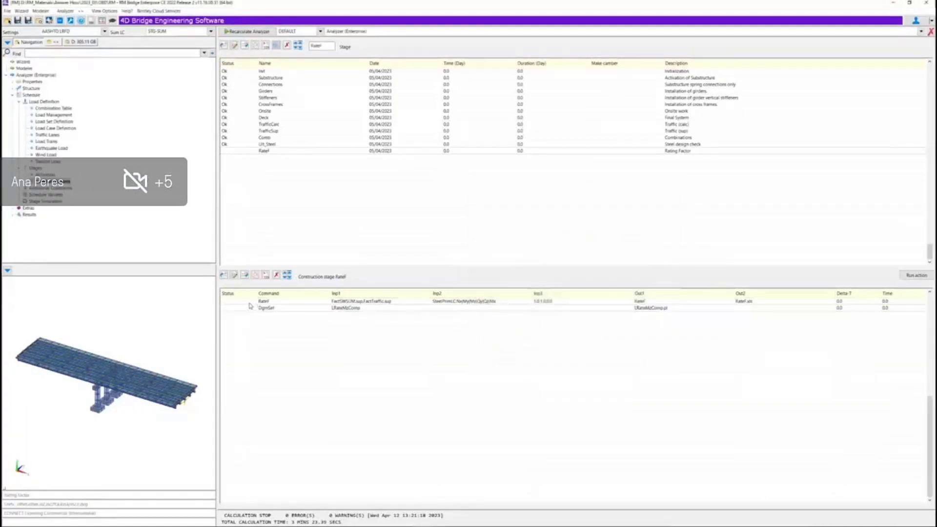
Copy the DgmSet action for the RmSet LRateQyComp with the plot file LRateQyComp.pl.
left_click(257, 276)
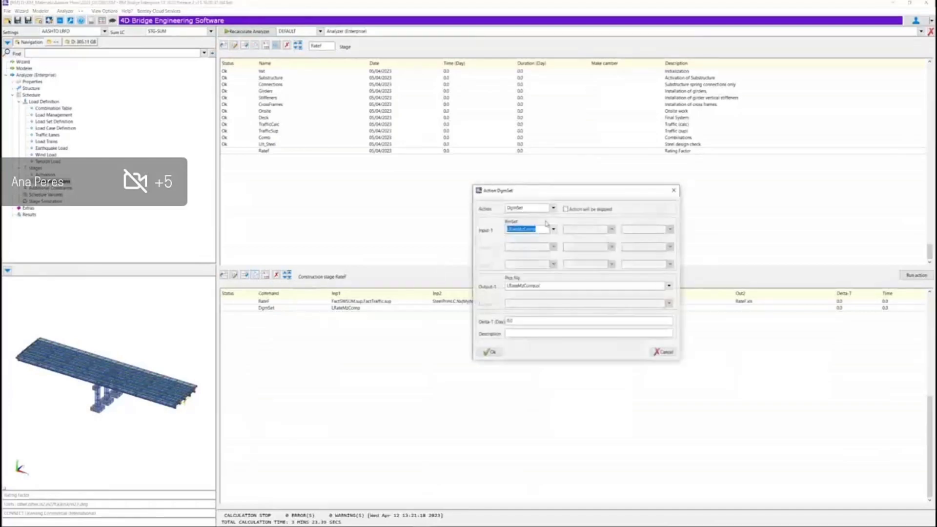
left_click(553, 230)
left_click(566, 246)
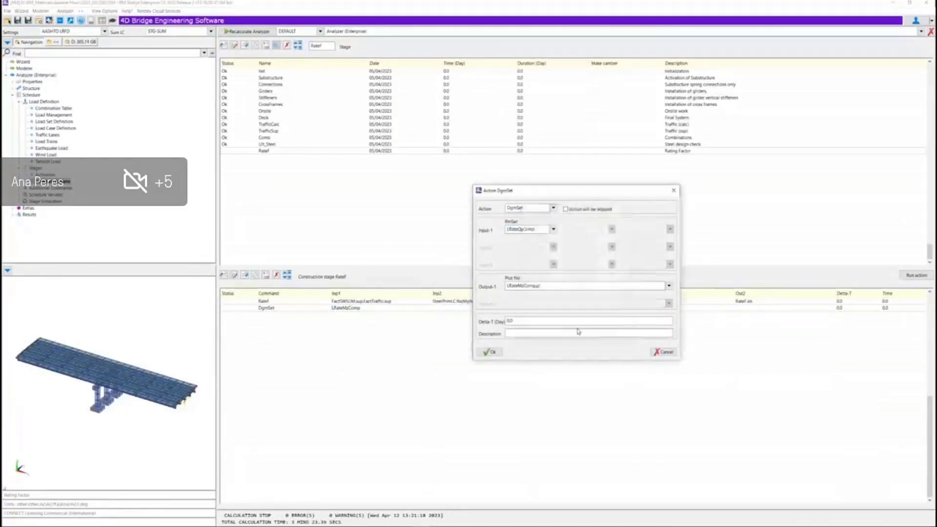
key("ctrl+c")
left_click_drag(546, 286, 454, 272)
key("ctrl+v")
type(".pl")
left_click(489, 352)
Recalculate the analyzer model including the RateF stage, keeping the current recalculation settings.
left_click(244, 32)
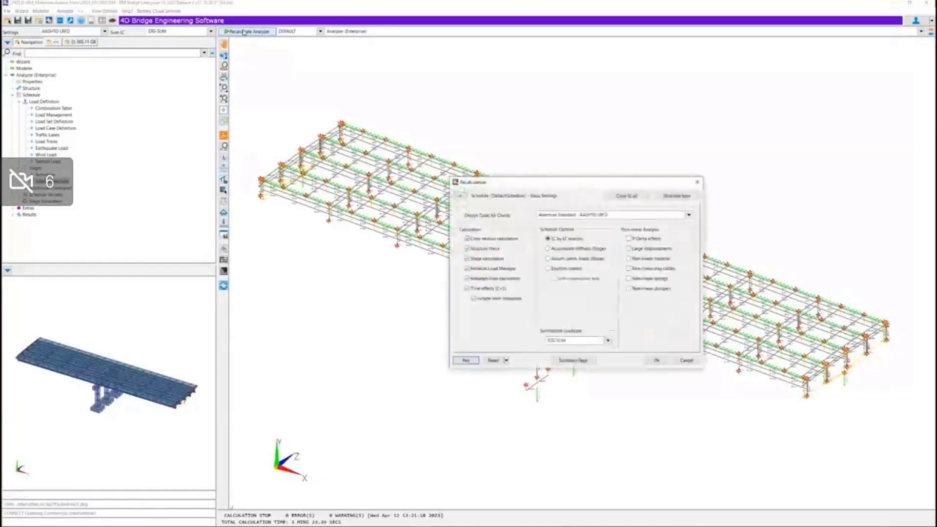
left_click(462, 362)
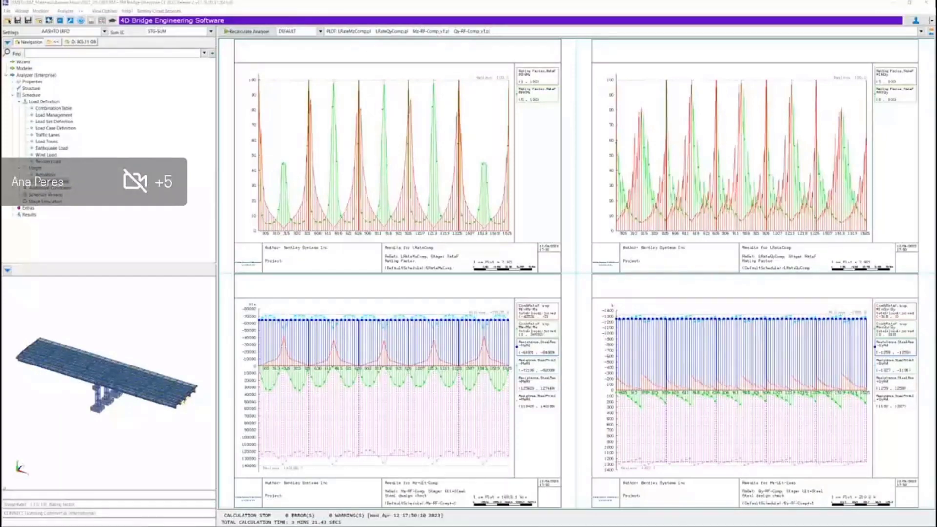
Switch to Excel and examine the minimum rating factors and their elements on the Mz sheet of RateF.xls, and close the workbook.
left_click_drag(936, 73, 348, 59)
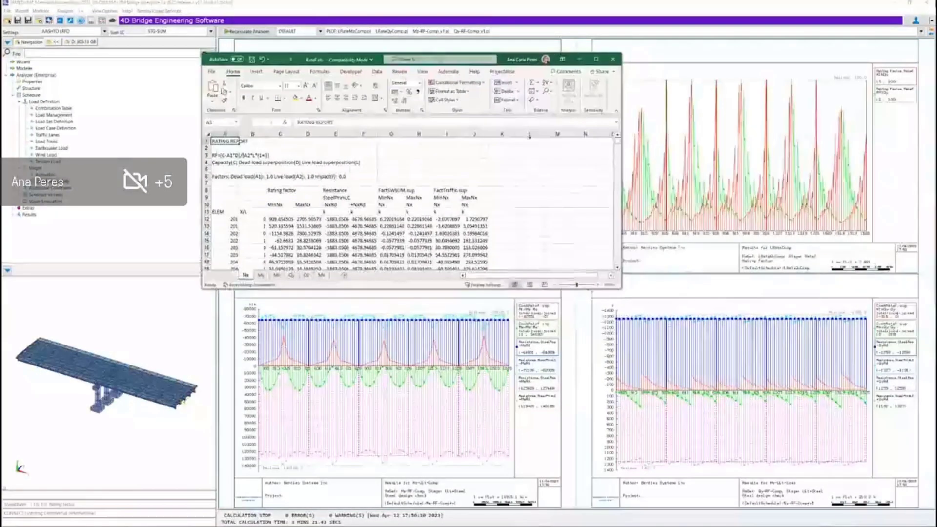
left_click_drag(620, 289, 818, 485)
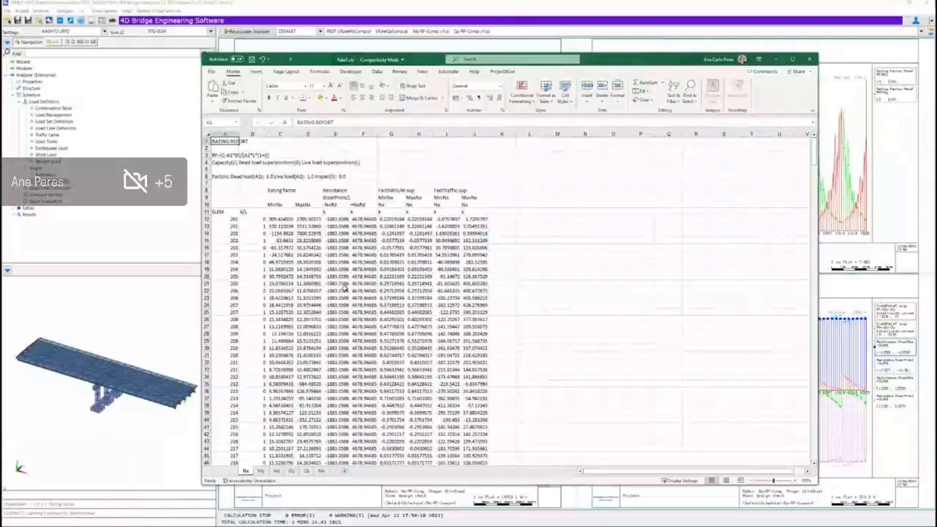
left_click(277, 471)
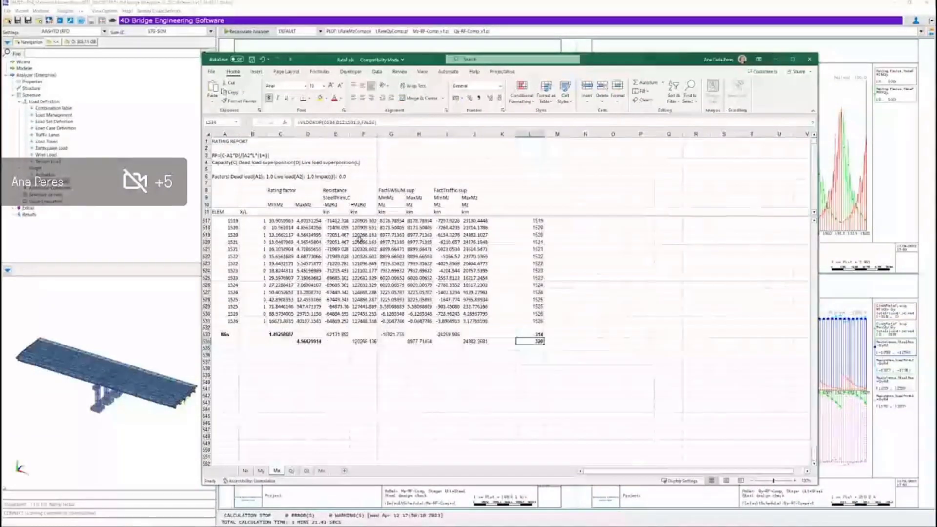
scroll(371, 282, "up", 6)
scroll(371, 282, "down", 15)
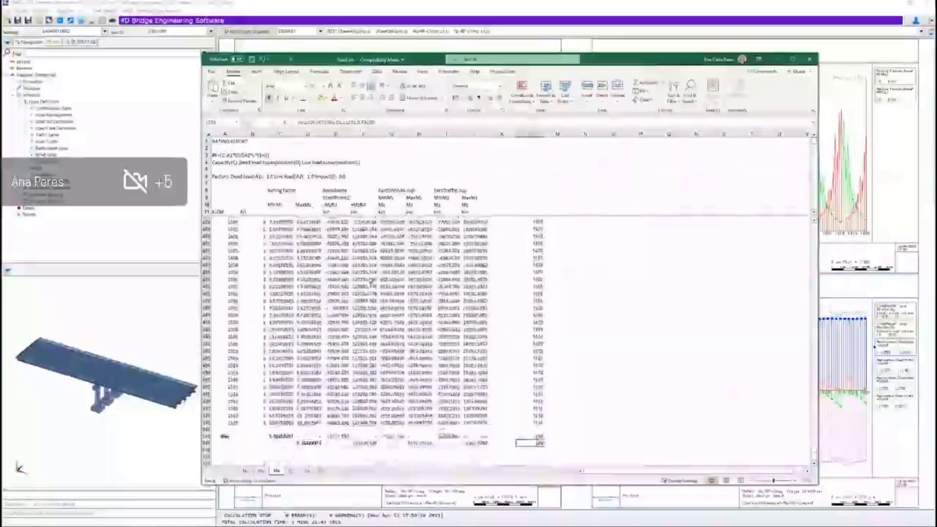
scroll(371, 280, "up", 20)
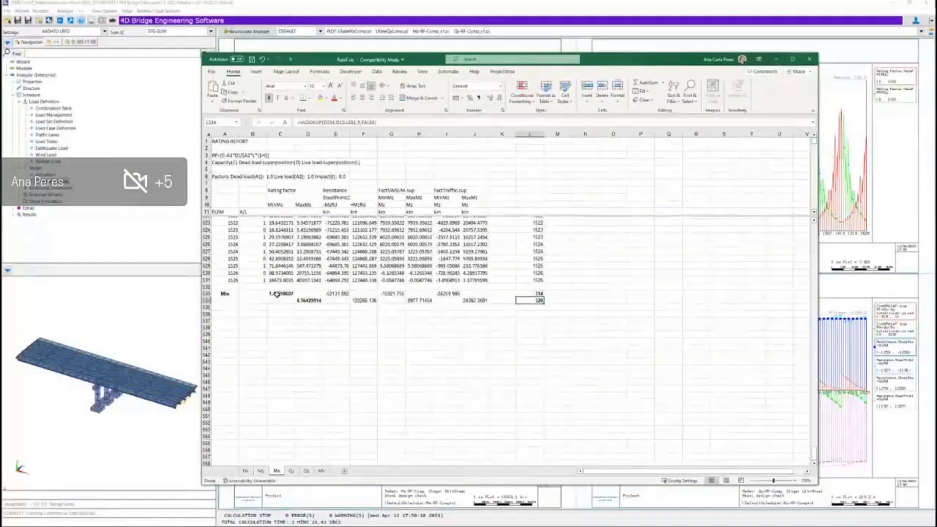
left_click(279, 293)
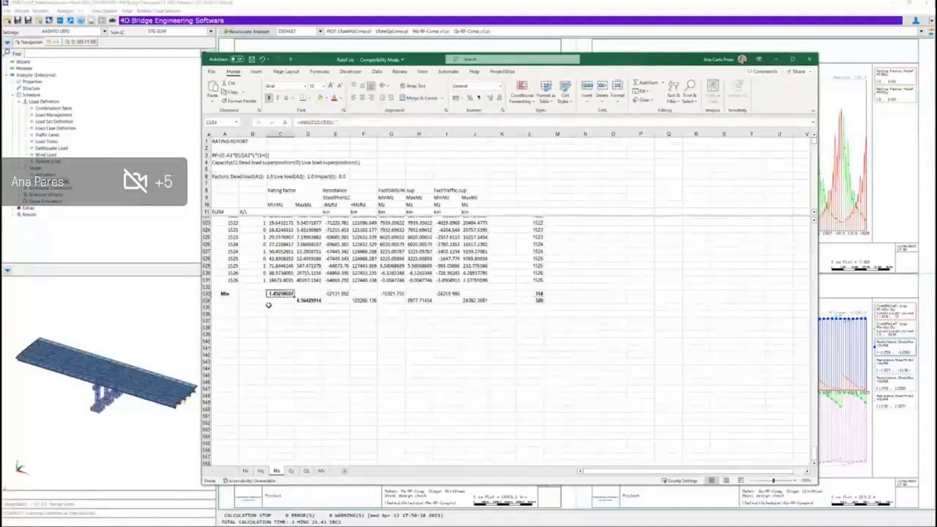
left_click(537, 293)
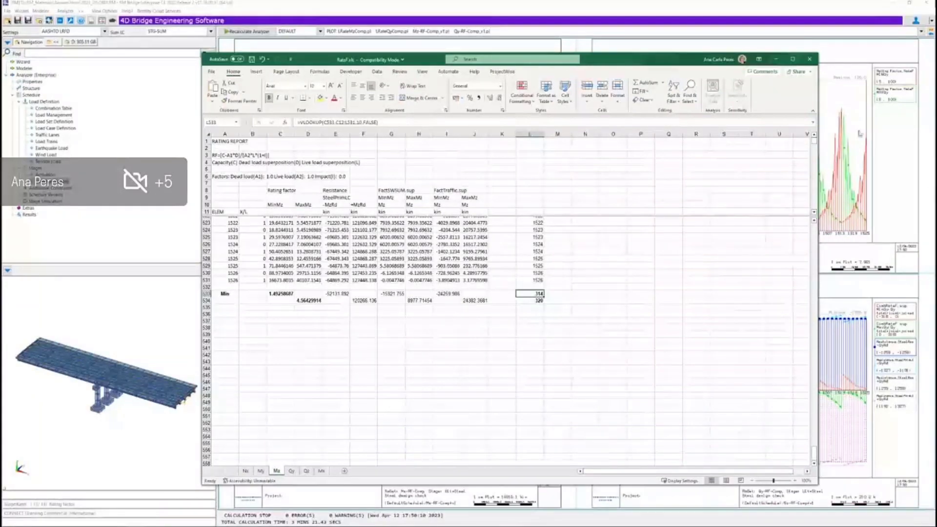
left_click(809, 59)
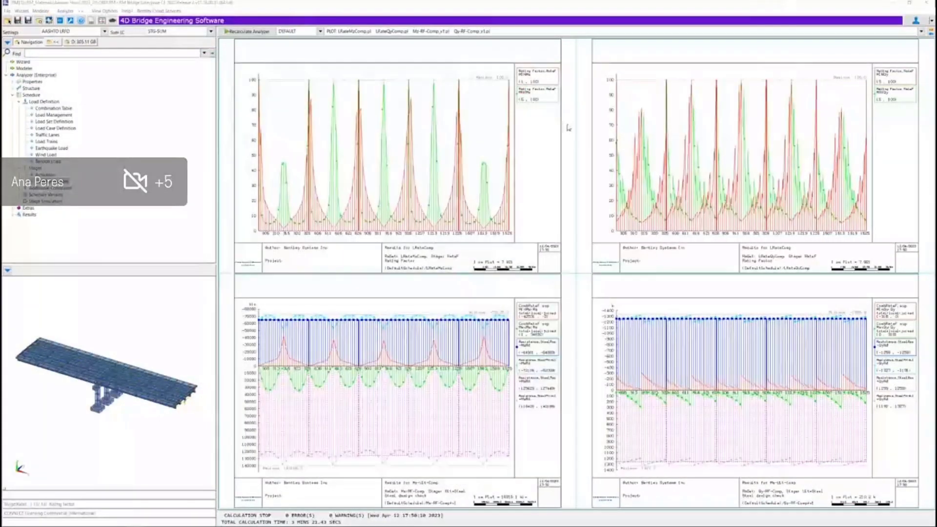